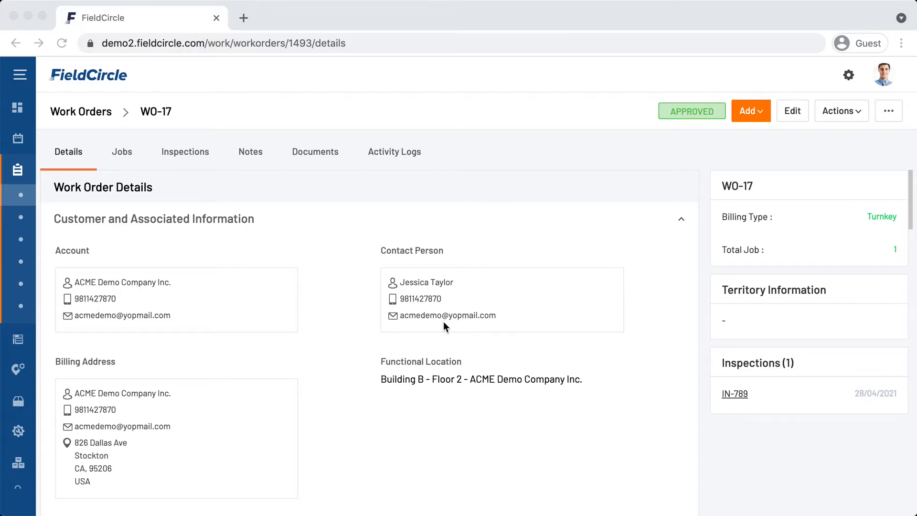
Start a new stock allocation request for work order WO-17
{"action": "left_click", "coordinate": [761, 116]}
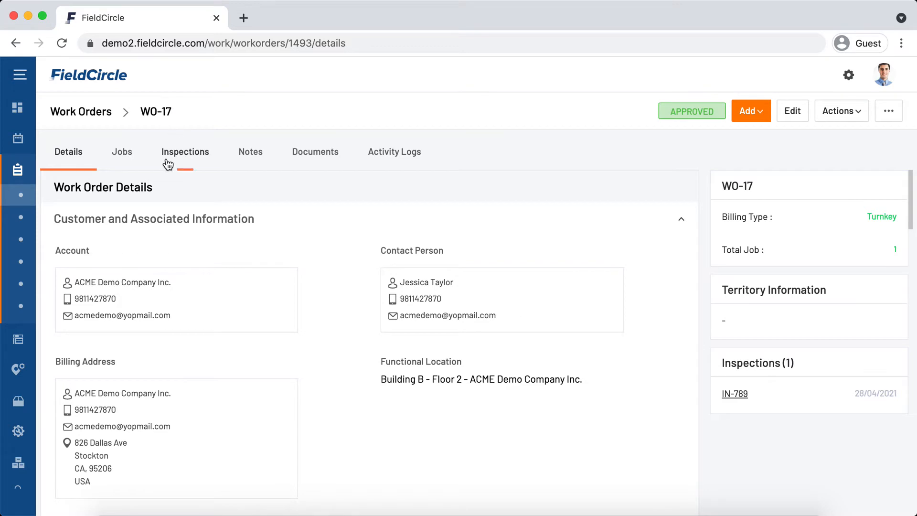
{"action": "left_click", "coordinate": [751, 119]}
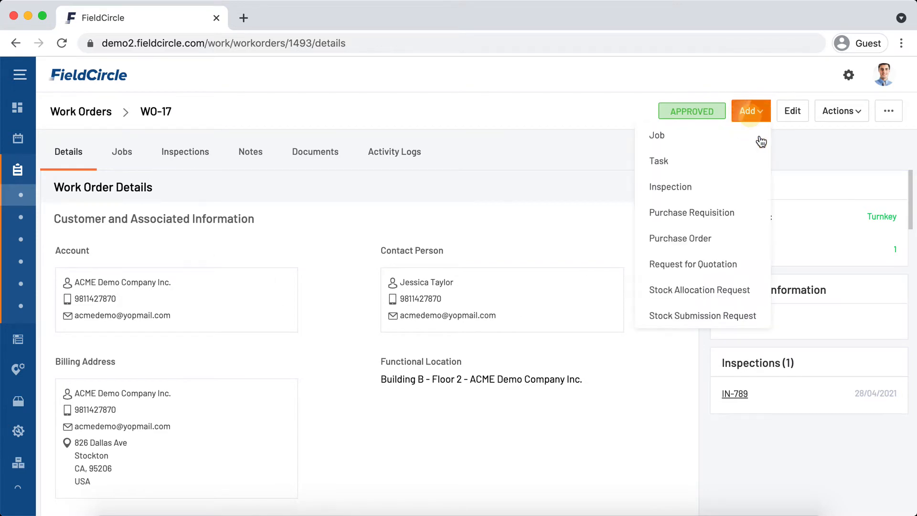
{"action": "left_click", "coordinate": [713, 292]}
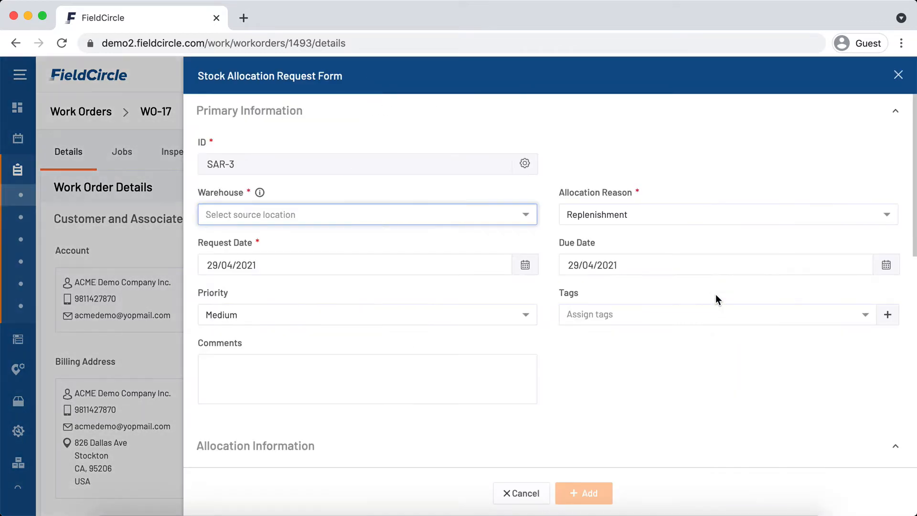
Set the request's warehouse to FF21-HBR and its allocation reason to Installation
{"action": "left_click", "coordinate": [526, 211]}
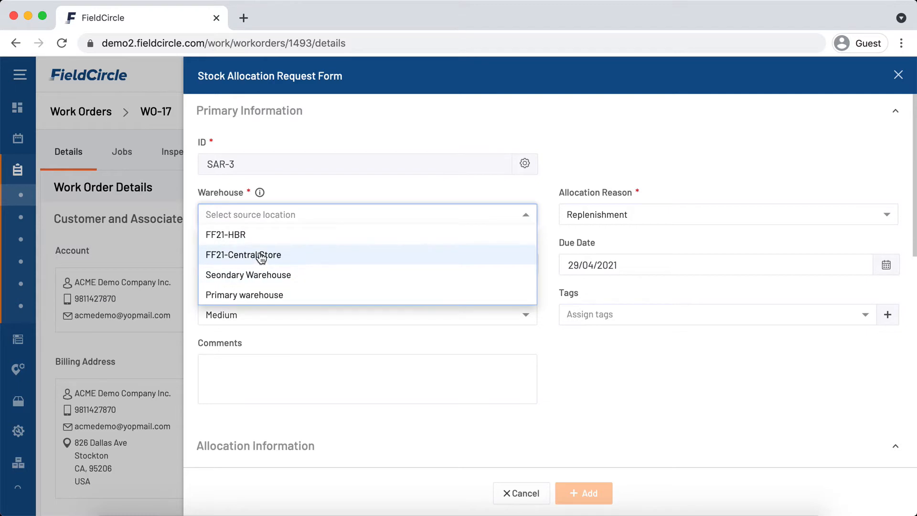
{"action": "left_click", "coordinate": [258, 234]}
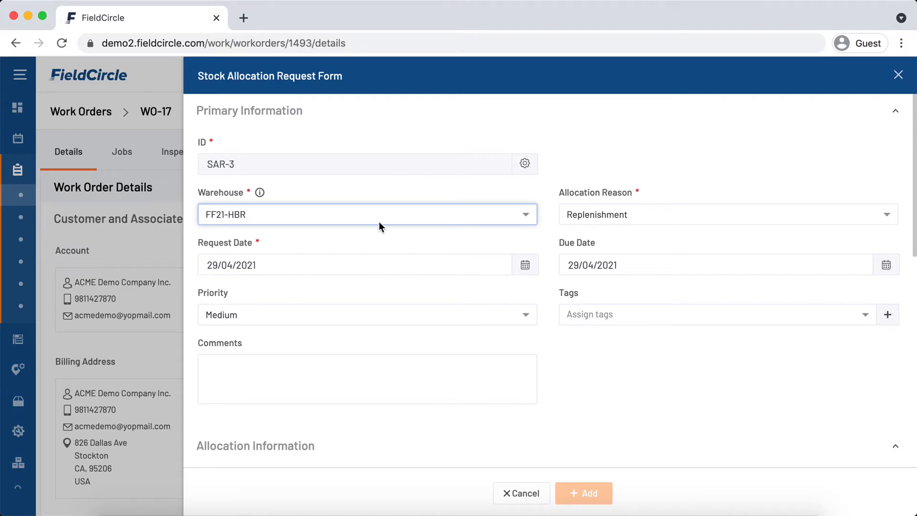
{"action": "left_click", "coordinate": [629, 218]}
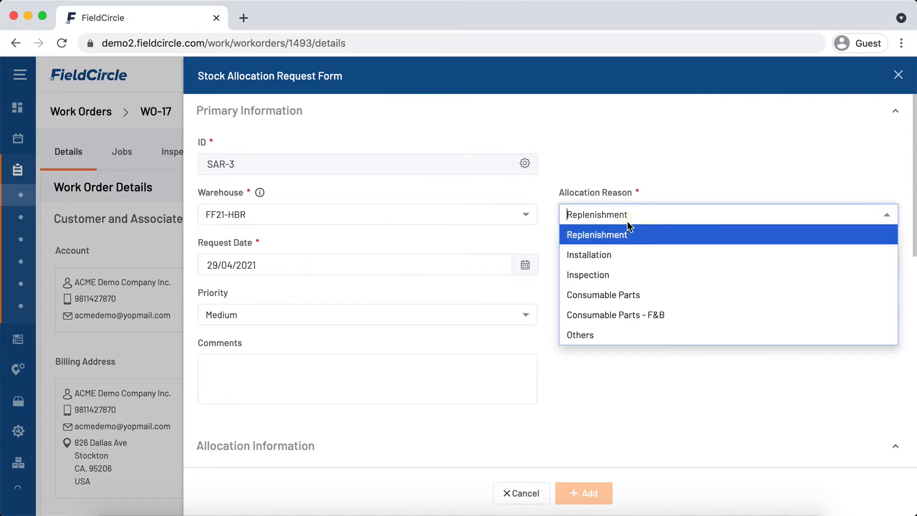
{"action": "left_click", "coordinate": [605, 258]}
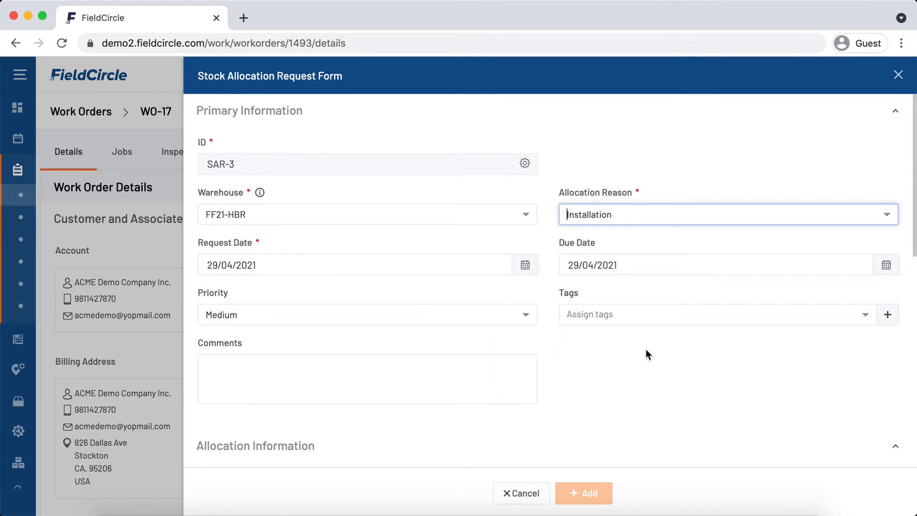
{"action": "left_click", "coordinate": [650, 312]}
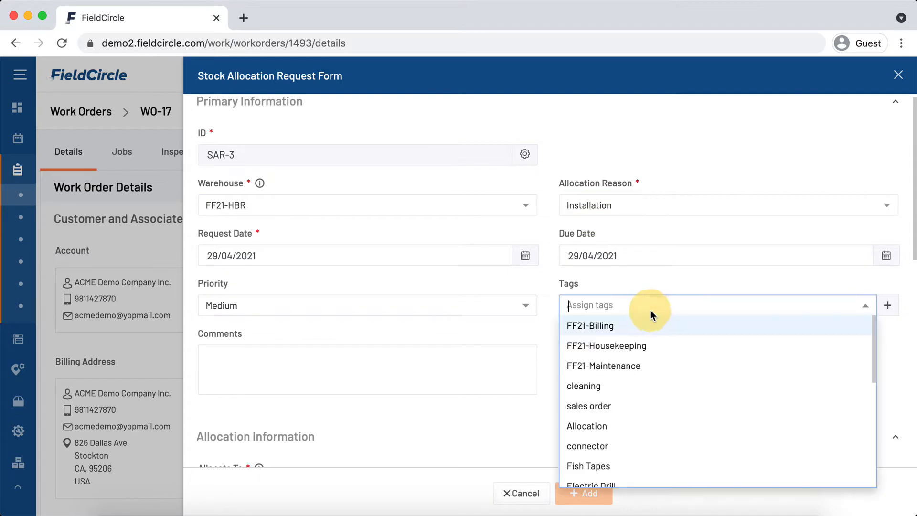
{"action": "left_click", "coordinate": [484, 413]}
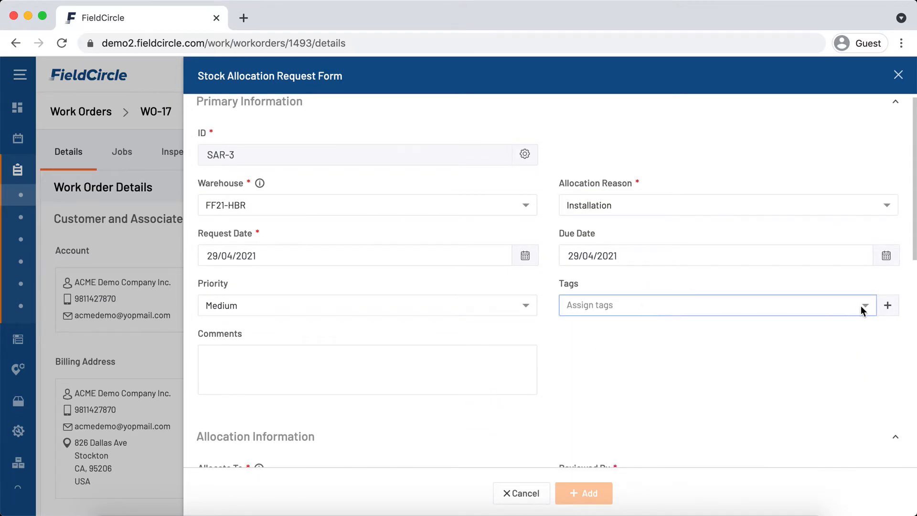
{"action": "left_click", "coordinate": [887, 306]}
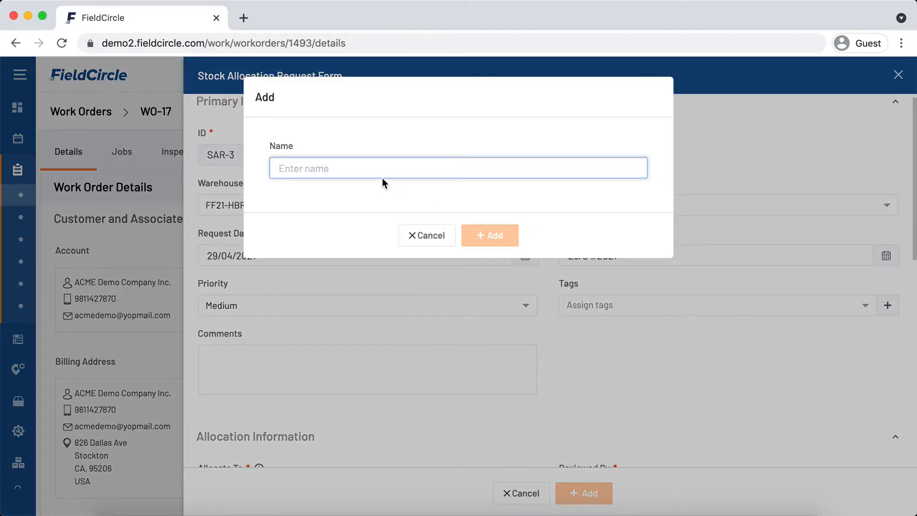
{"action": "left_click", "coordinate": [427, 237]}
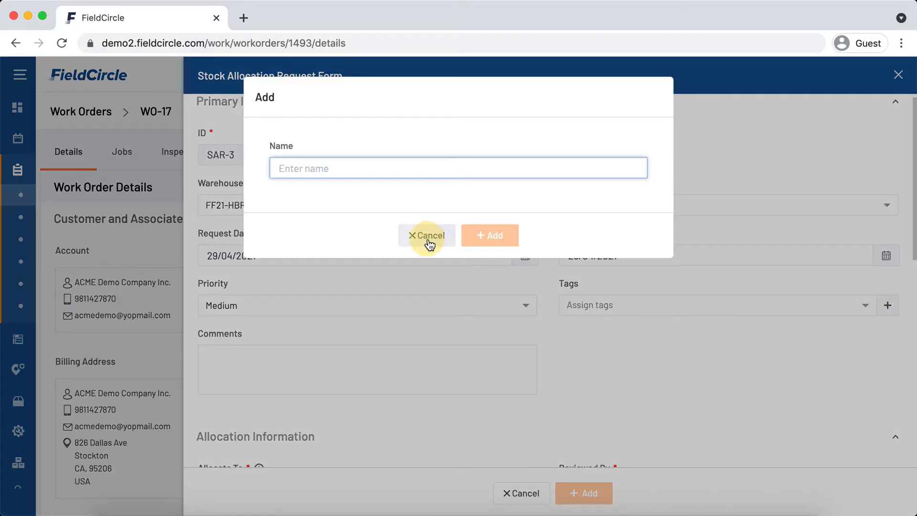
Change the person the stock is allocated to in the allocation information
{"action": "scroll", "coordinate": [487, 277], "scroll_direction": "down", "scroll_amount": 6}
{"action": "scroll", "coordinate": [490, 270], "scroll_direction": "down", "scroll_amount": 1}
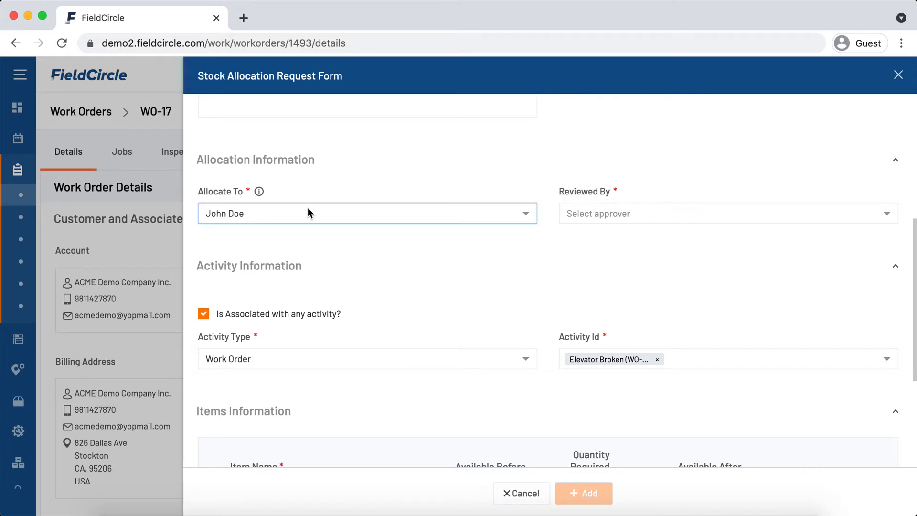
{"action": "left_click", "coordinate": [319, 212]}
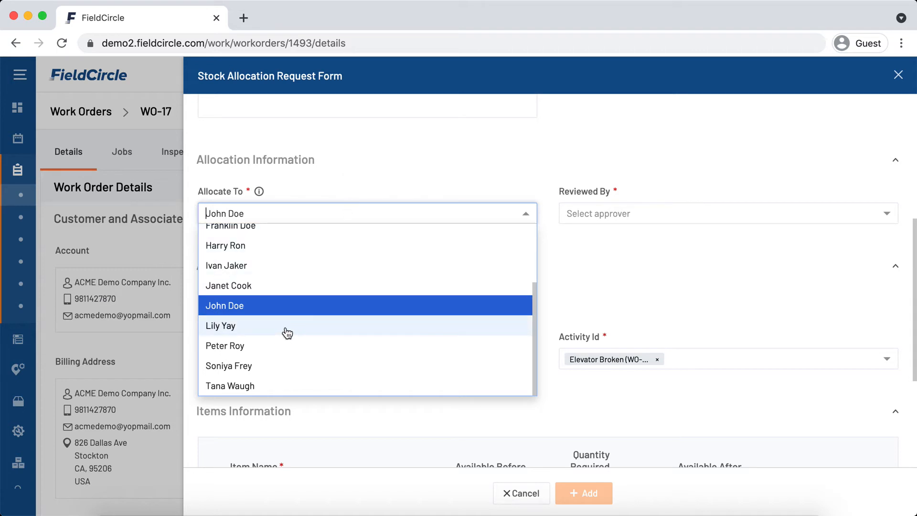
{"action": "left_click", "coordinate": [287, 251]}
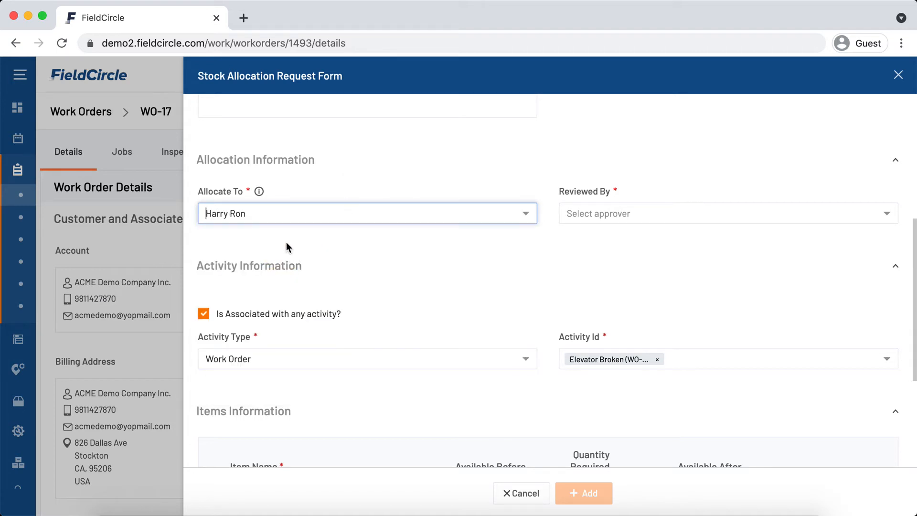
{"action": "left_click", "coordinate": [597, 260]}
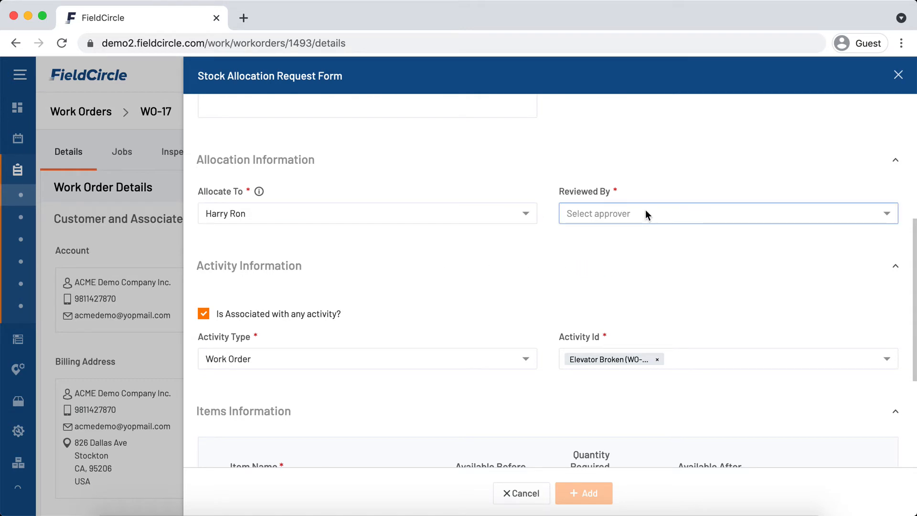
{"action": "left_click", "coordinate": [645, 214]}
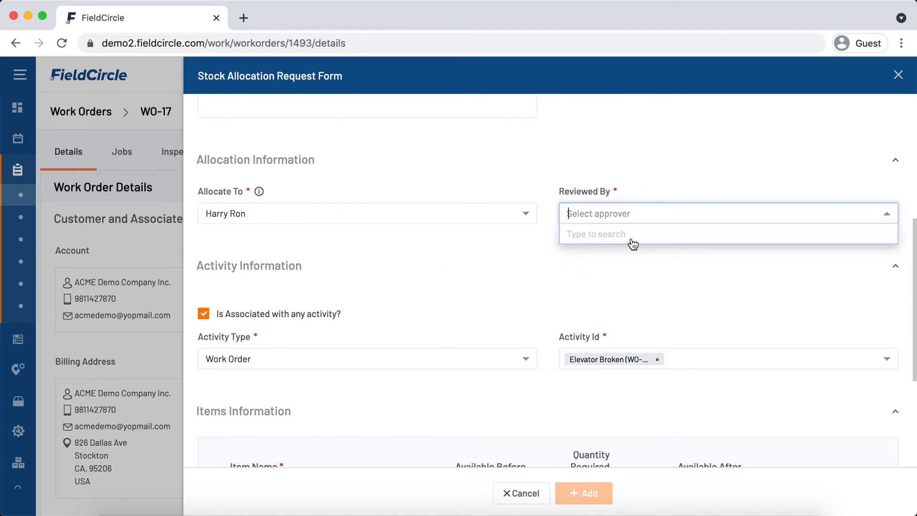
{"action": "left_click", "coordinate": [498, 272]}
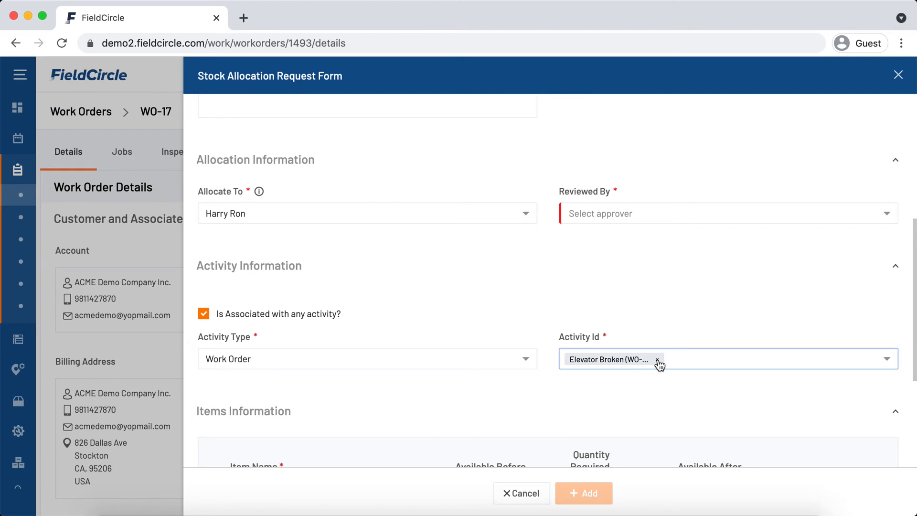
Choose Switches as the first item in the items information and open its required quantity for editing
{"action": "scroll", "coordinate": [596, 403], "scroll_direction": "down", "scroll_amount": 3}
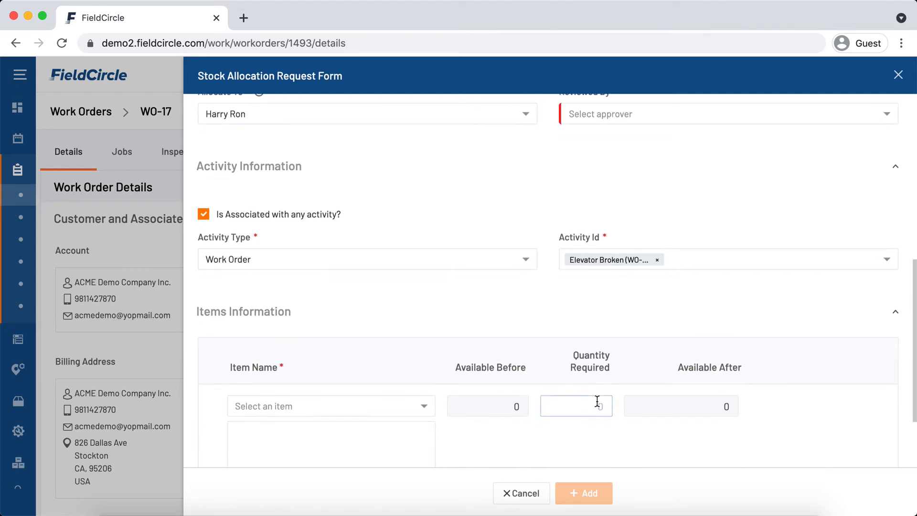
{"action": "scroll", "coordinate": [596, 401], "scroll_direction": "down", "scroll_amount": 3}
{"action": "left_click", "coordinate": [400, 331]}
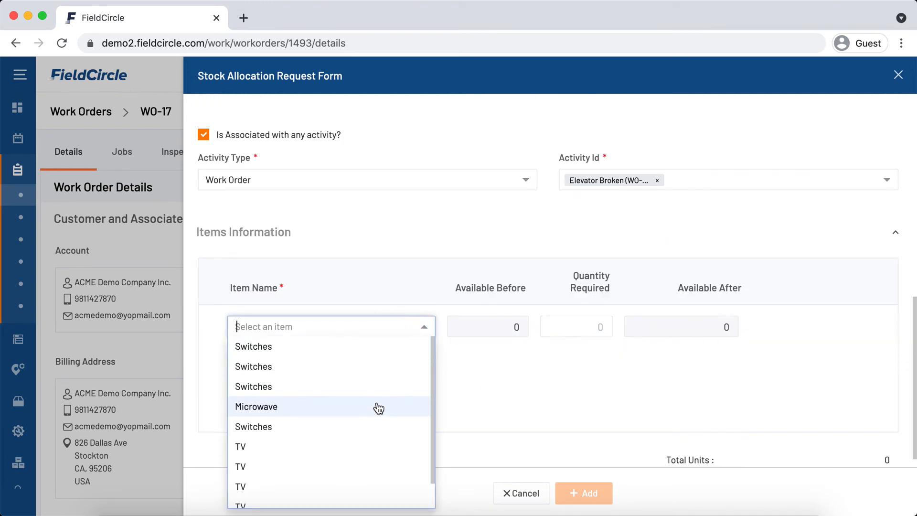
{"action": "left_click", "coordinate": [368, 373]}
{"action": "double_click", "coordinate": [598, 326]}
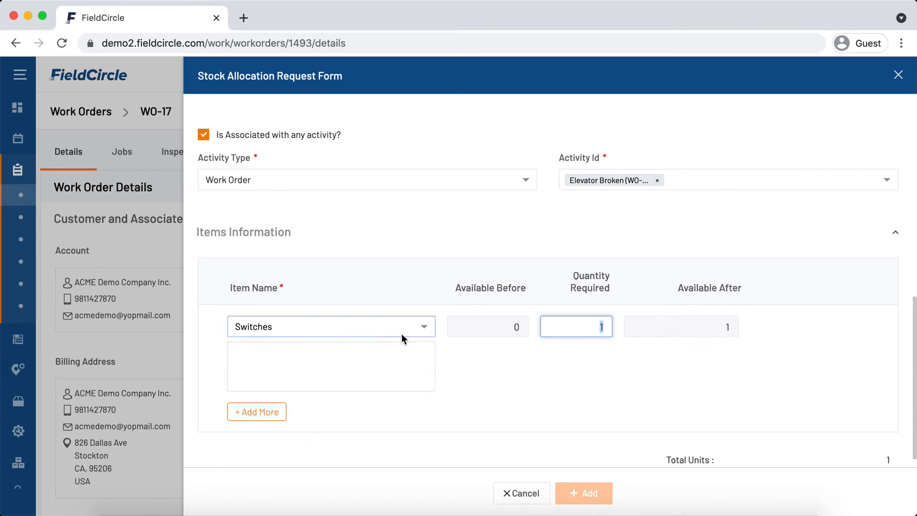
Add a second row to the items information and choose Cast Iron as its item
{"action": "left_click", "coordinate": [265, 415]}
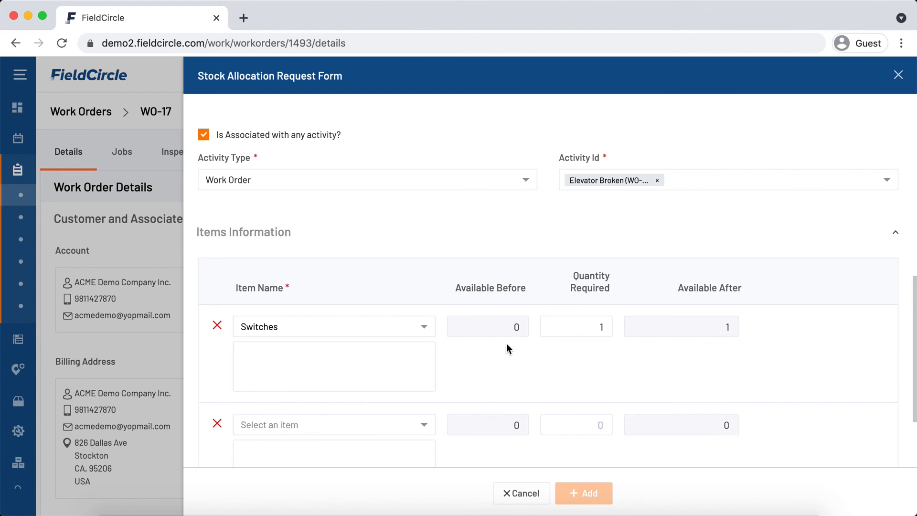
{"action": "left_click", "coordinate": [331, 425]}
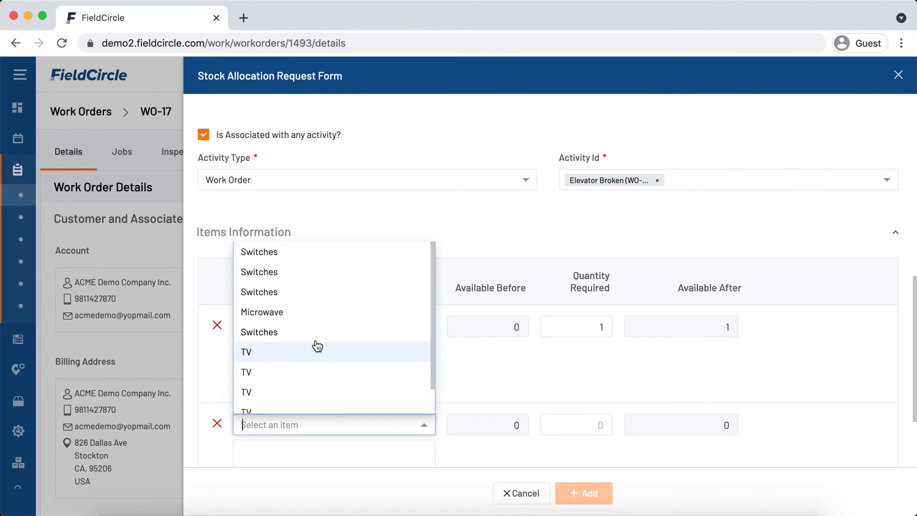
{"action": "scroll", "coordinate": [334, 327], "scroll_direction": "down", "scroll_amount": 2}
{"action": "scroll", "coordinate": [334, 338], "scroll_direction": "down", "scroll_amount": 3}
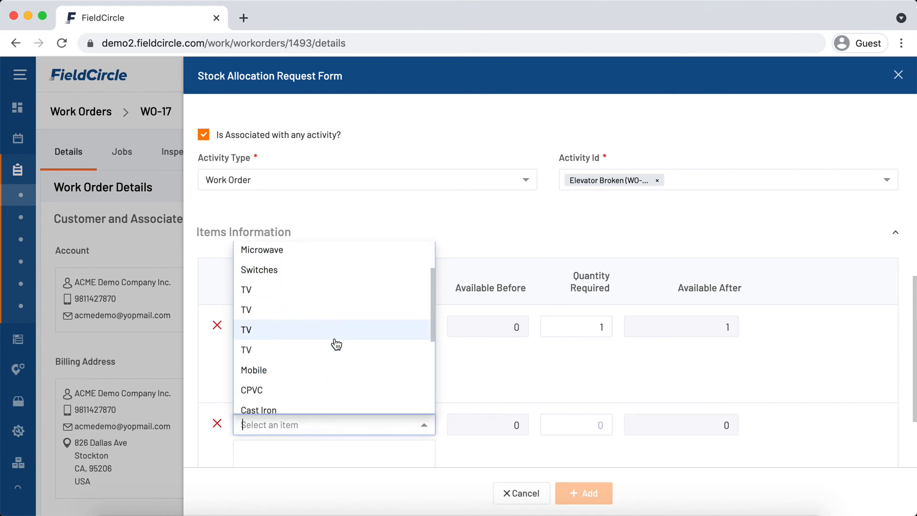
{"action": "left_click", "coordinate": [296, 385]}
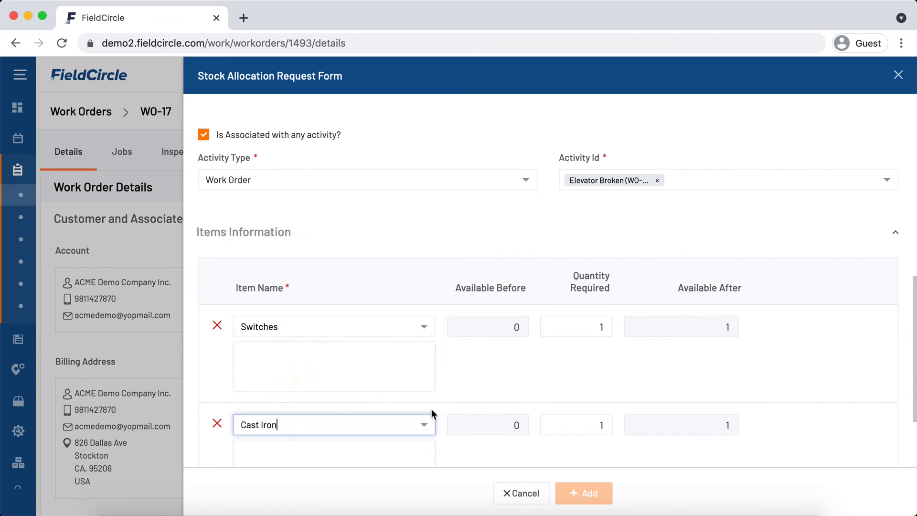
Change the second row's item to PVC
{"action": "scroll", "coordinate": [401, 430], "scroll_direction": "down", "scroll_amount": 2}
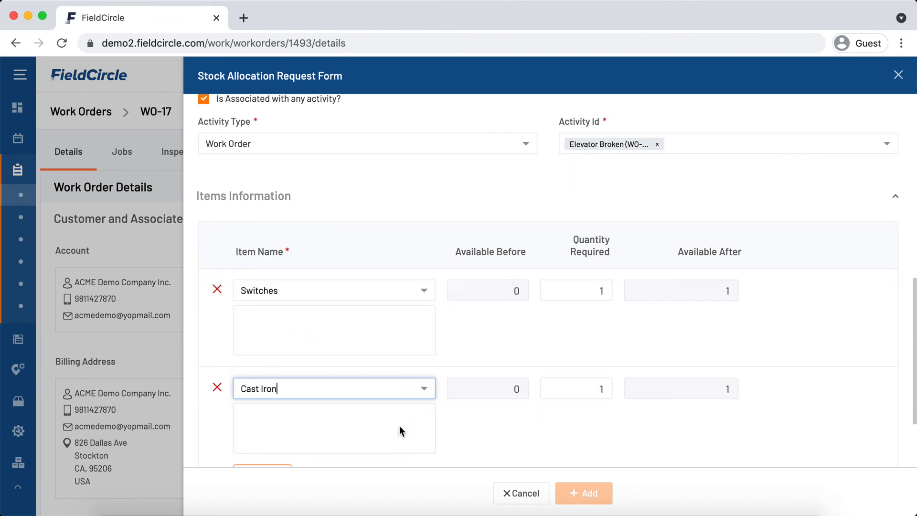
{"action": "left_click", "coordinate": [406, 333]}
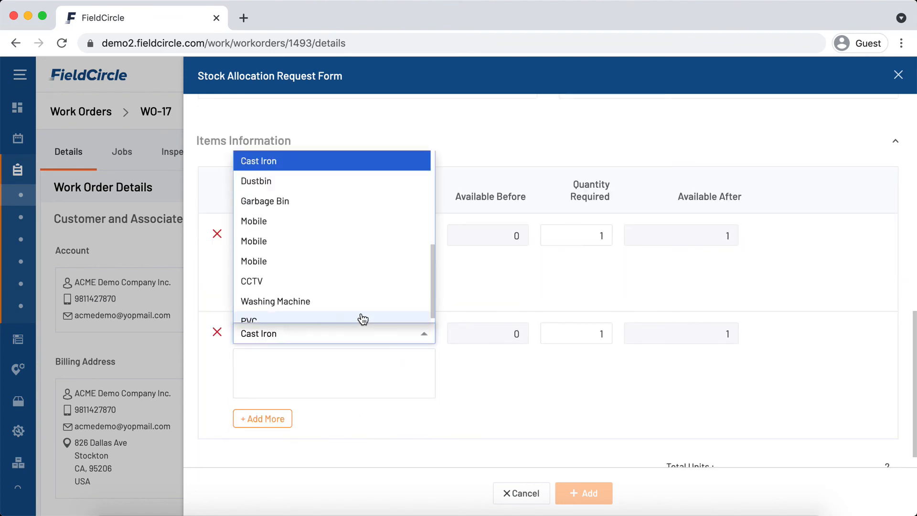
{"action": "scroll", "coordinate": [360, 317], "scroll_direction": "down", "scroll_amount": 2}
{"action": "left_click", "coordinate": [359, 313]}
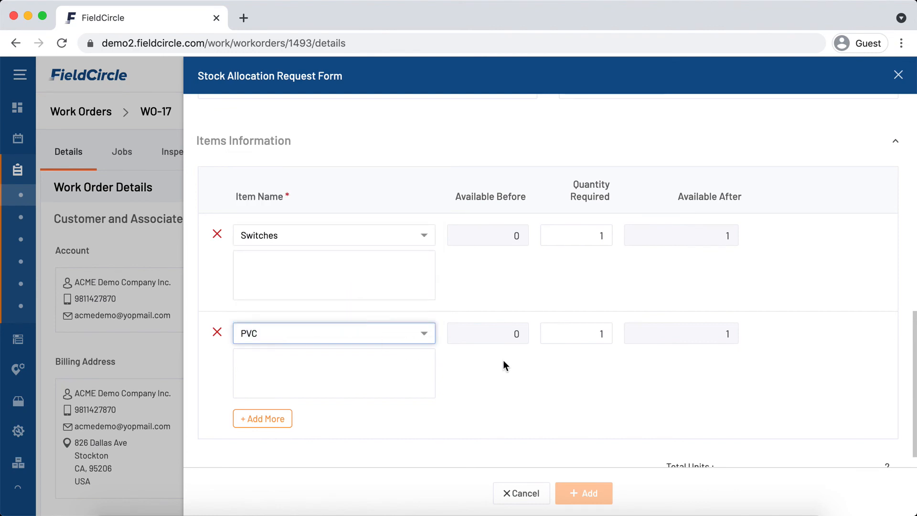
{"action": "scroll", "coordinate": [672, 369], "scroll_direction": "down", "scroll_amount": 1}
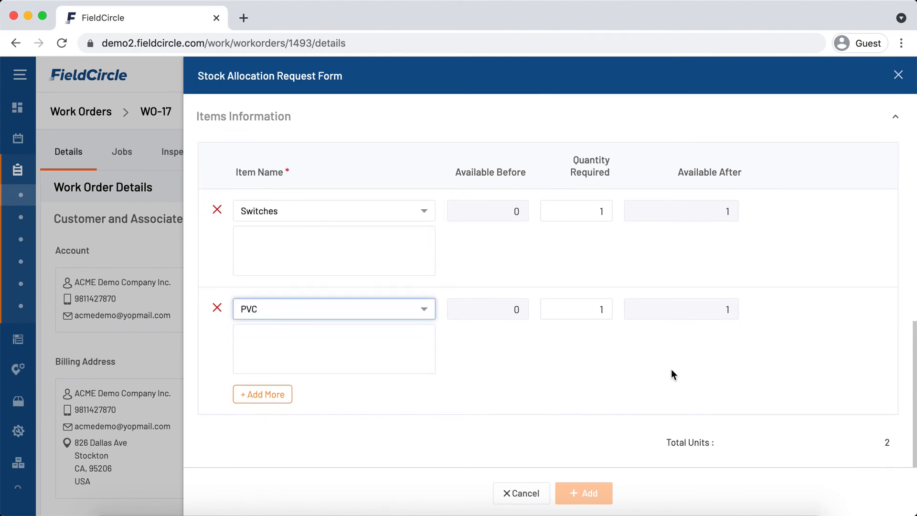